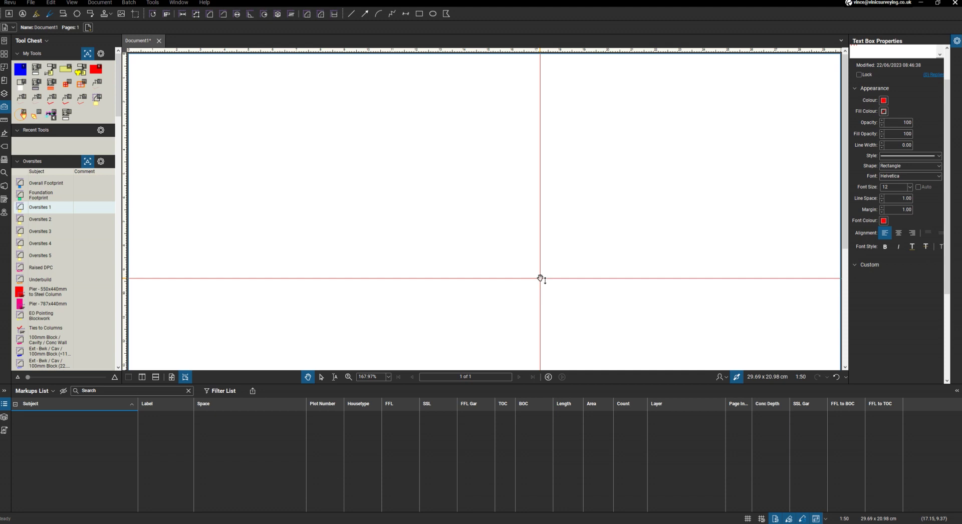
Draw a red square near the page's top-left and place an 'A1' text box inside it.
left_click(419, 14)
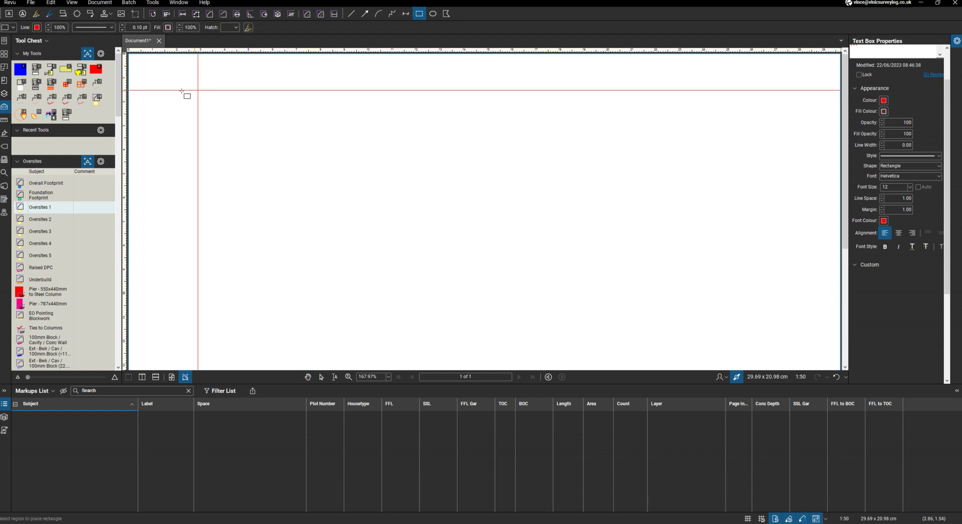
mouse_move(163, 90)
left_mouse_down()
mouse_move(193, 107)
mouse_move(213, 140)
left_mouse_up()
key("t")
left_click_drag(171, 106, 198, 130)
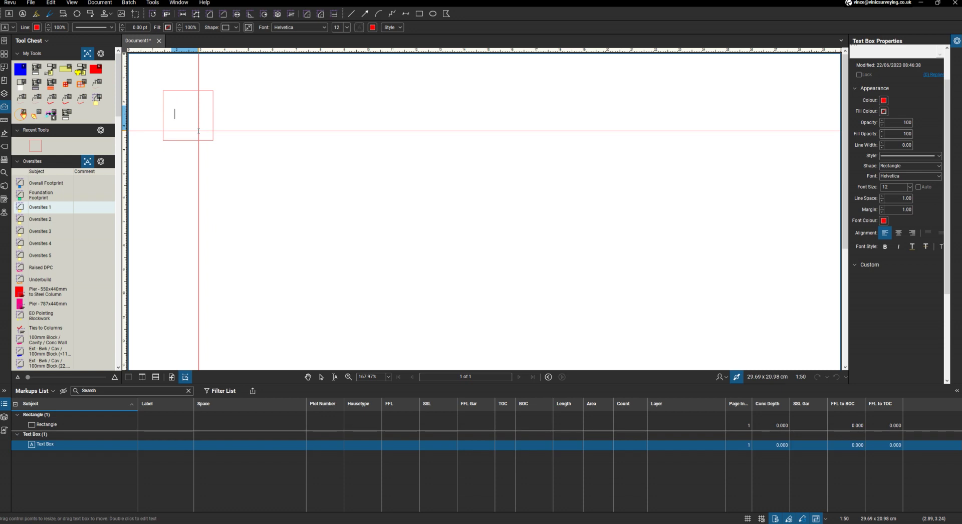
type("A1")
key("Escape")
key("t")
key("Escape")
Align the A1 text to the centre and middle of the red square.
left_click_drag(228, 159, 151, 86)
right_click(181, 114)
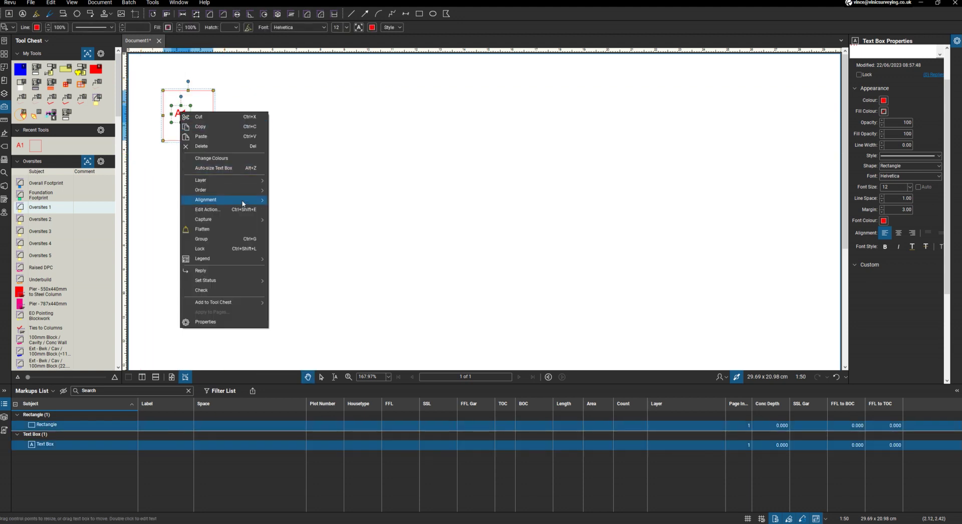
mouse_move(240, 200)
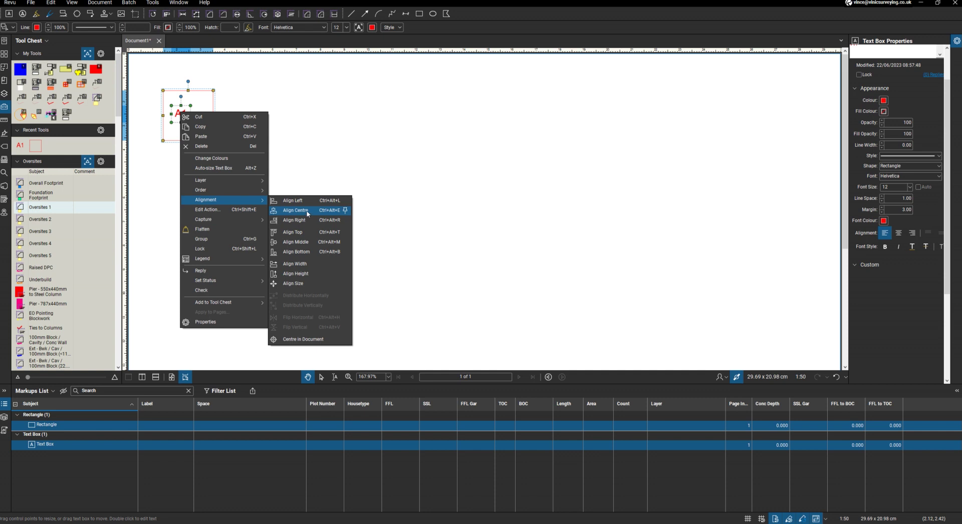
left_click(295, 211)
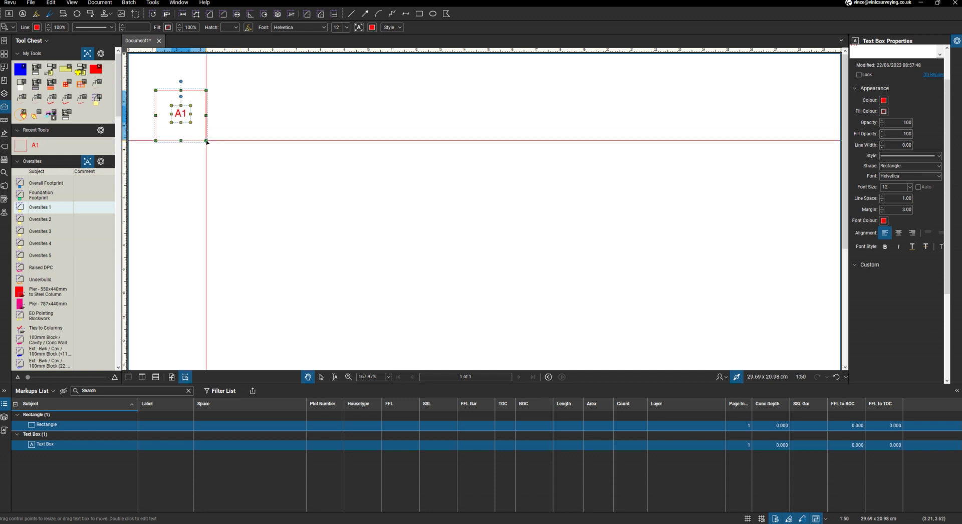
right_click(206, 141)
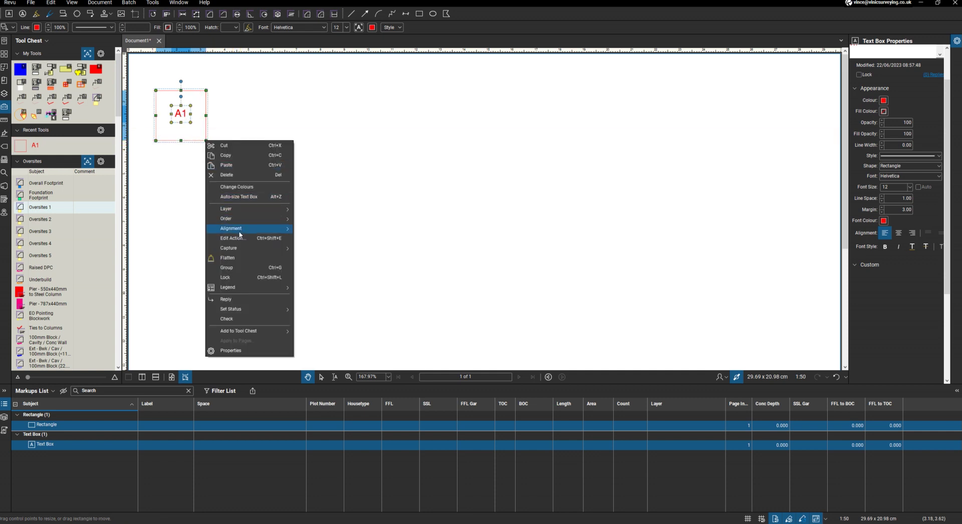
mouse_move(237, 230)
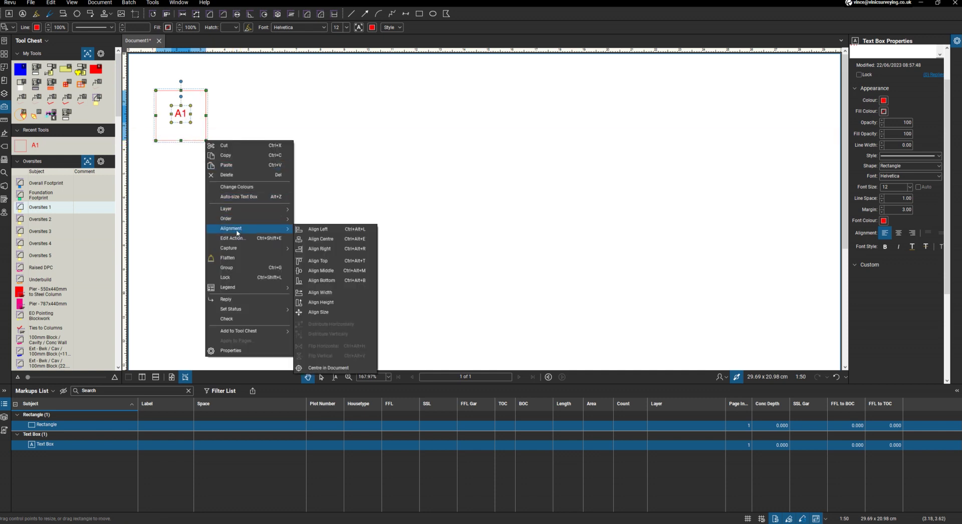
left_click(335, 272)
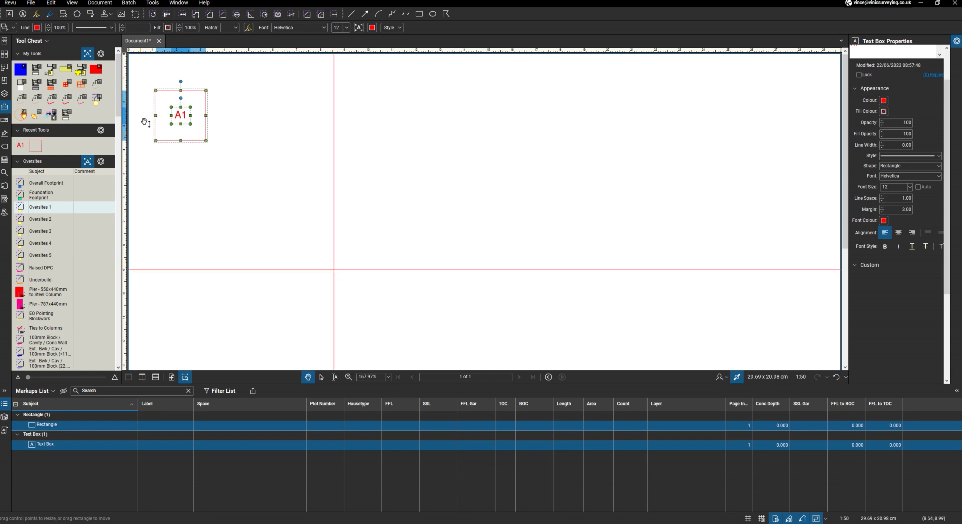
Group the red square and the A1 text into one markup.
right_click(180, 121)
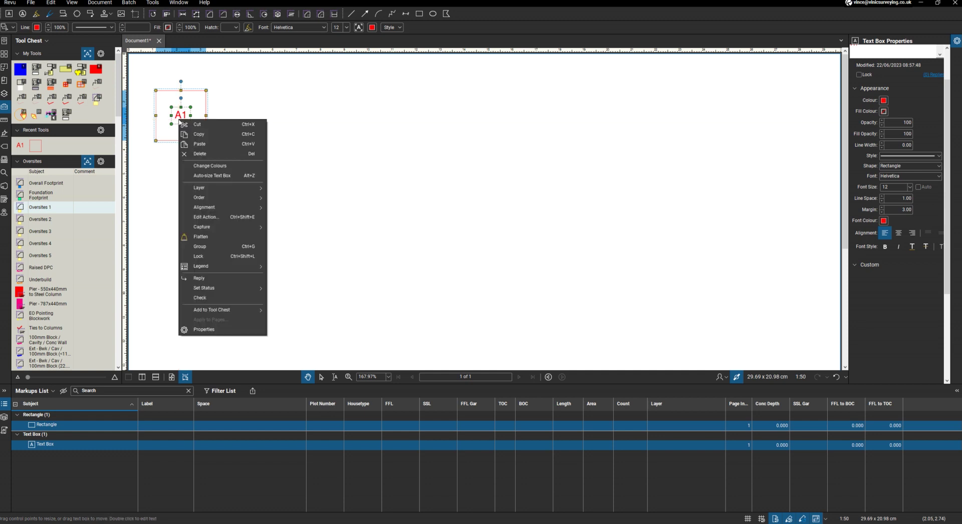
left_click(202, 247)
left_click(210, 195)
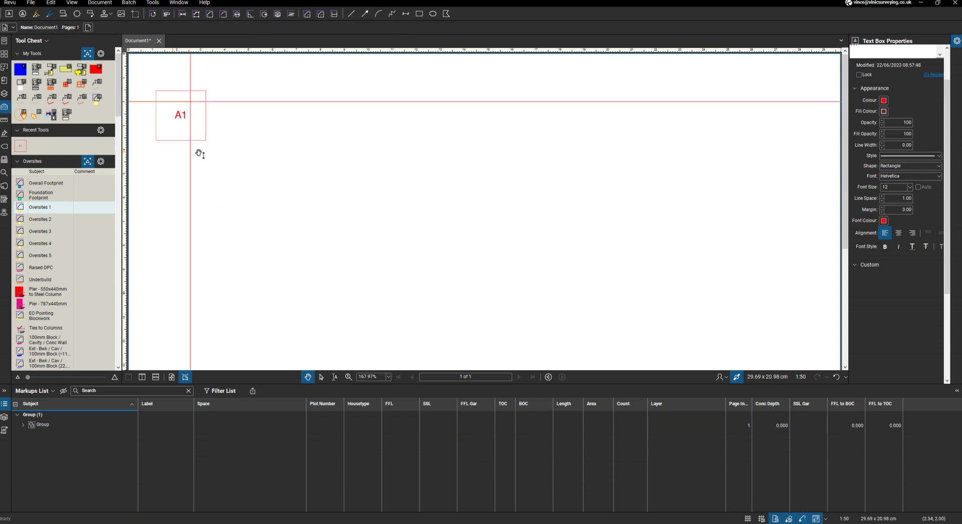
Add the grouped A1 box to the Oversites tool set as 'Tool 1'.
left_click(21, 146)
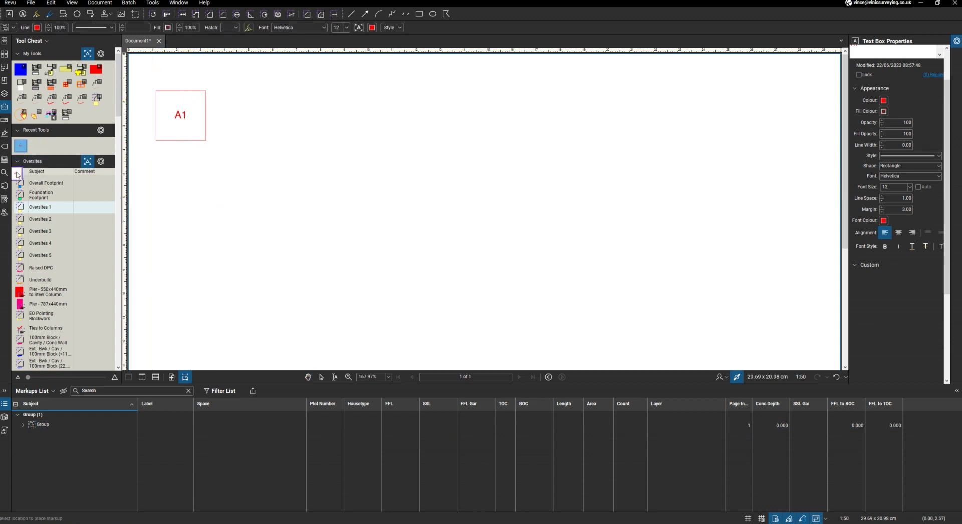
left_click_drag(17, 175, 25, 186)
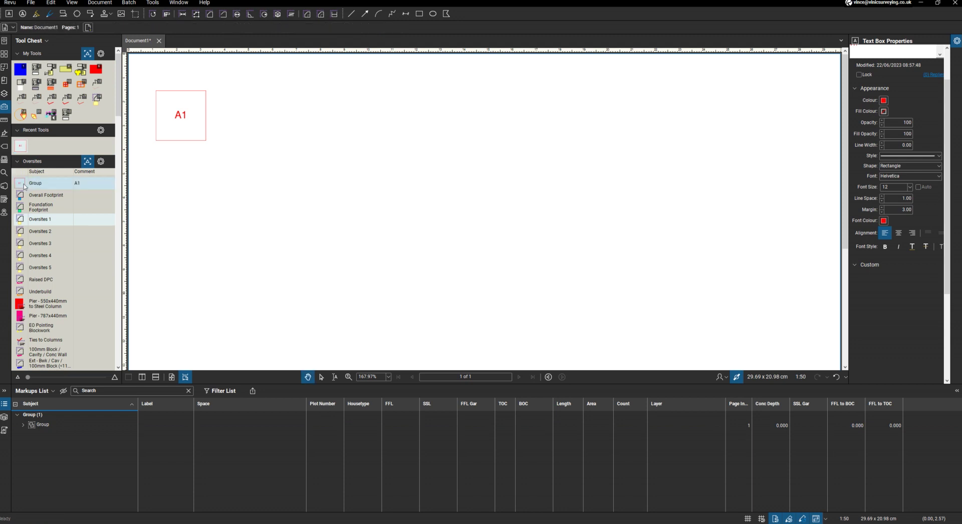
left_click(35, 184)
type("Tool 1")
key("Return")
Define a numbering sequence for Tool 1 with prefix A.
right_click(36, 188)
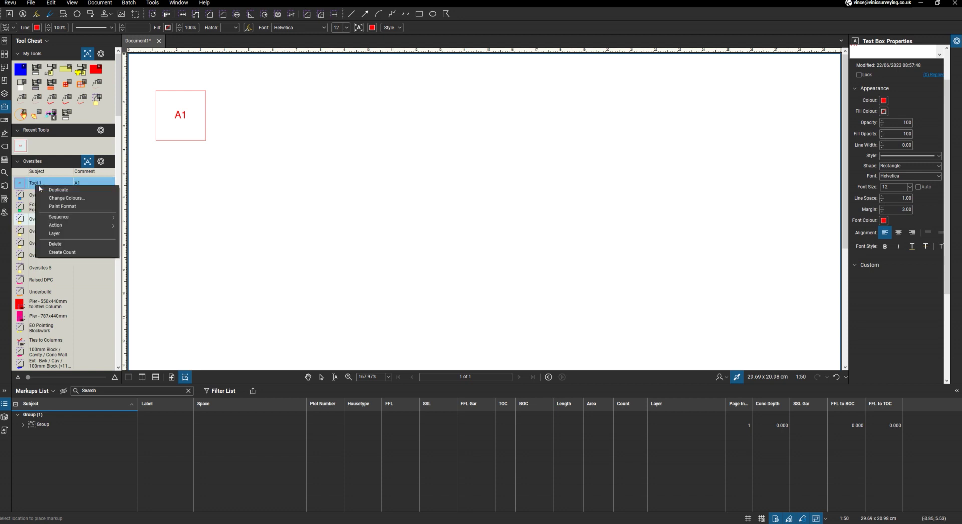
mouse_move(60, 217)
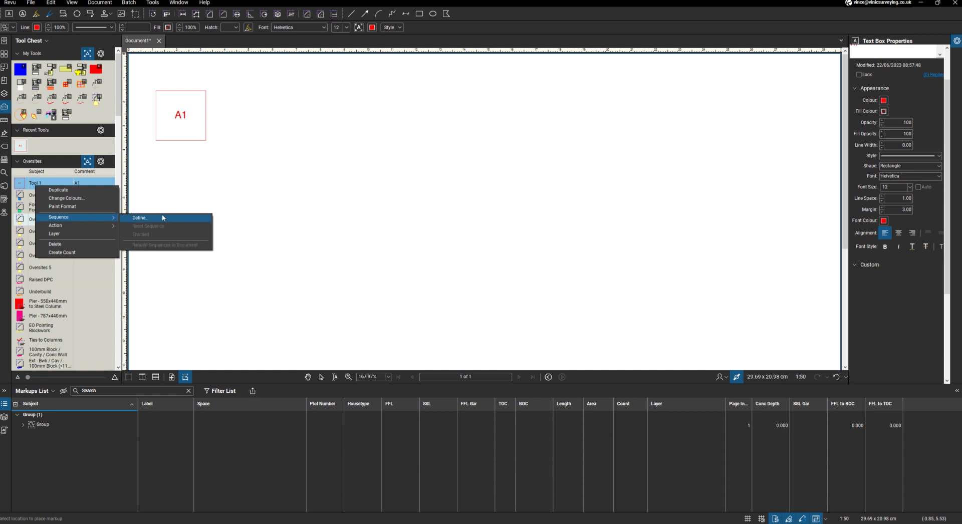
left_click(163, 217)
left_click(464, 242)
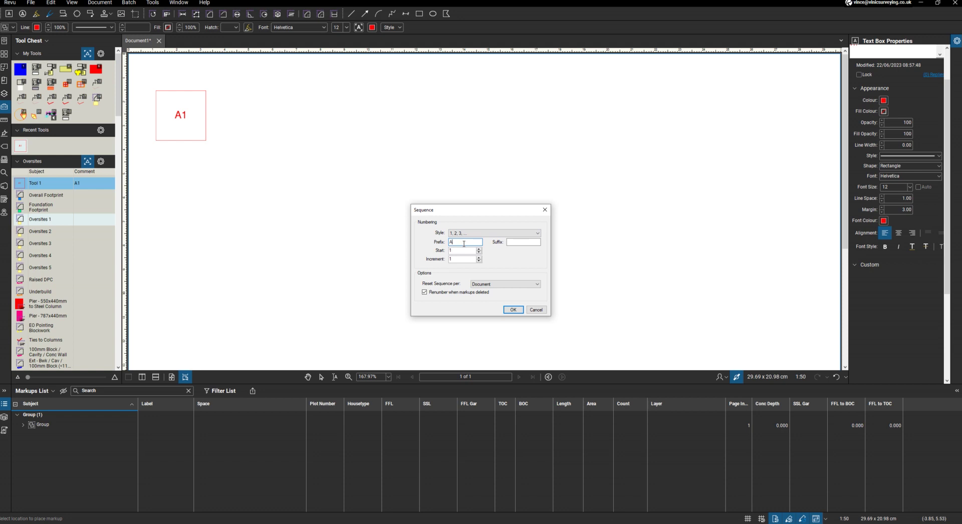
left_click(514, 309)
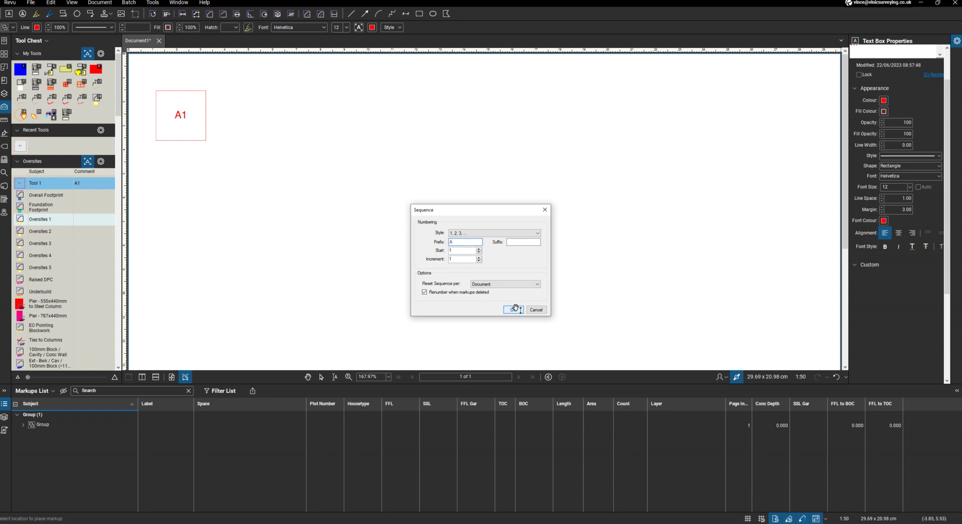
Place four Tool 1 boxes on the page, auto-numbered A1 through A4.
left_click(36, 183)
left_click(175, 210)
left_click(254, 169)
left_click(250, 235)
left_click(226, 258)
key("Escape")
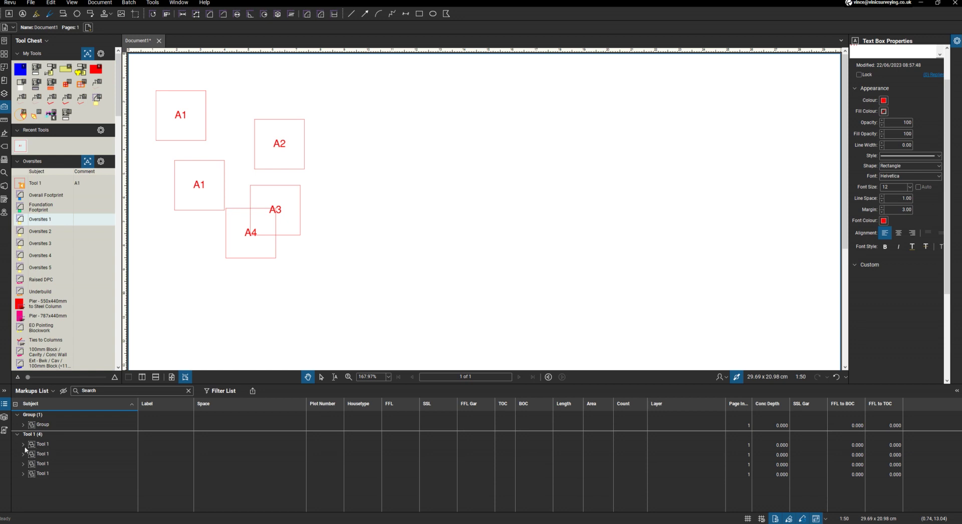
Inspect the first Tool 1 entry in the Markups List.
left_click(23, 445)
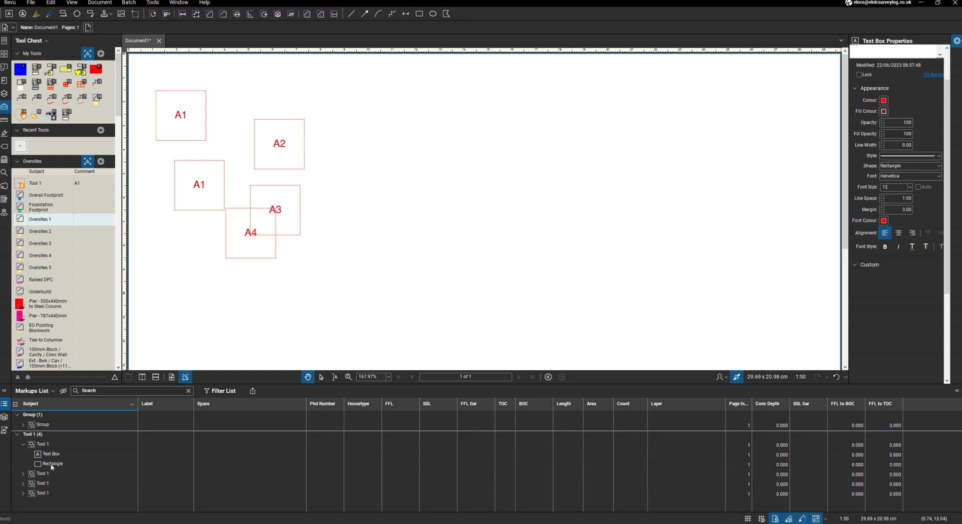
left_click(30, 445)
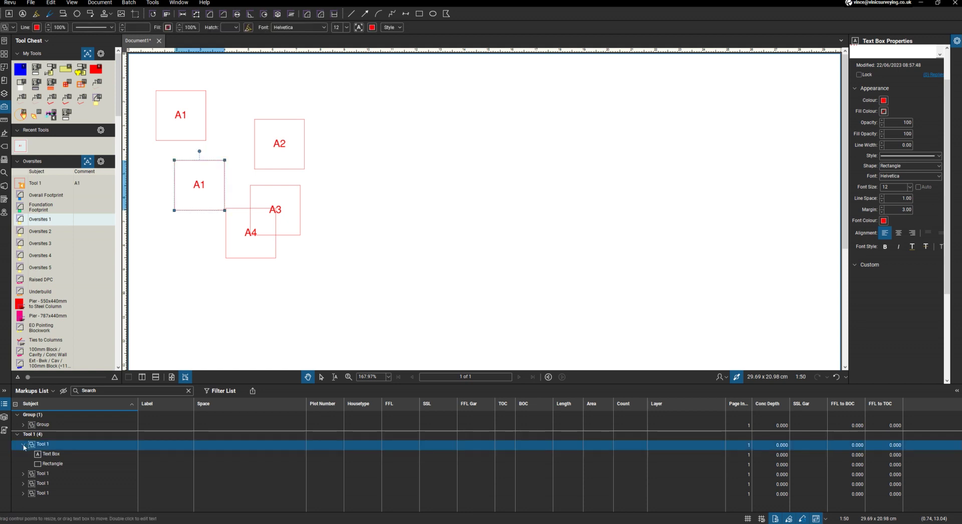
left_click(23, 445)
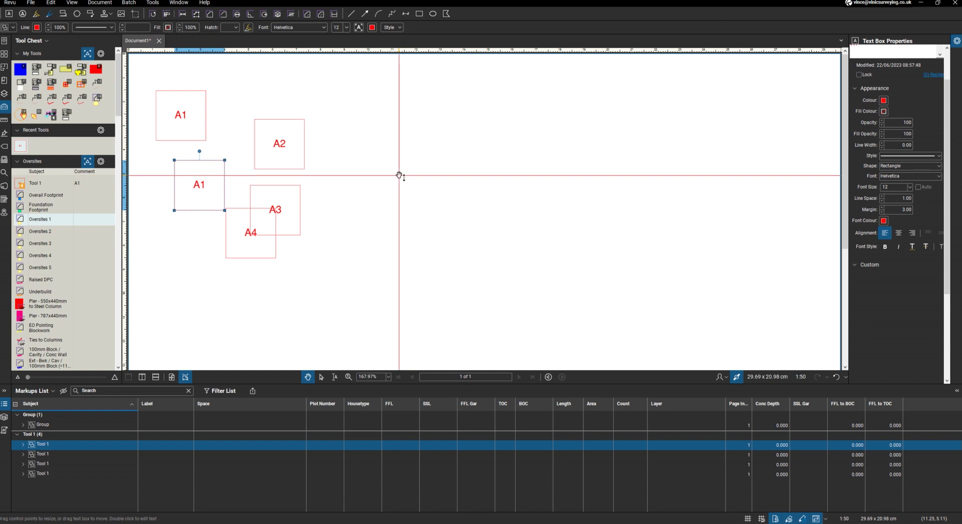
Add a 'B1' text box right of the A boxes and enlarge it into a square.
key("t")
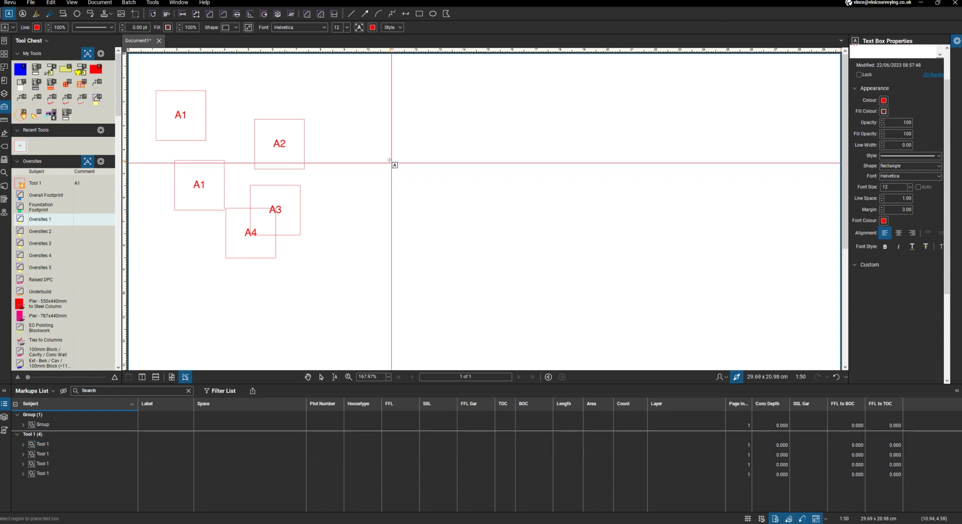
left_click_drag(389, 160, 462, 226)
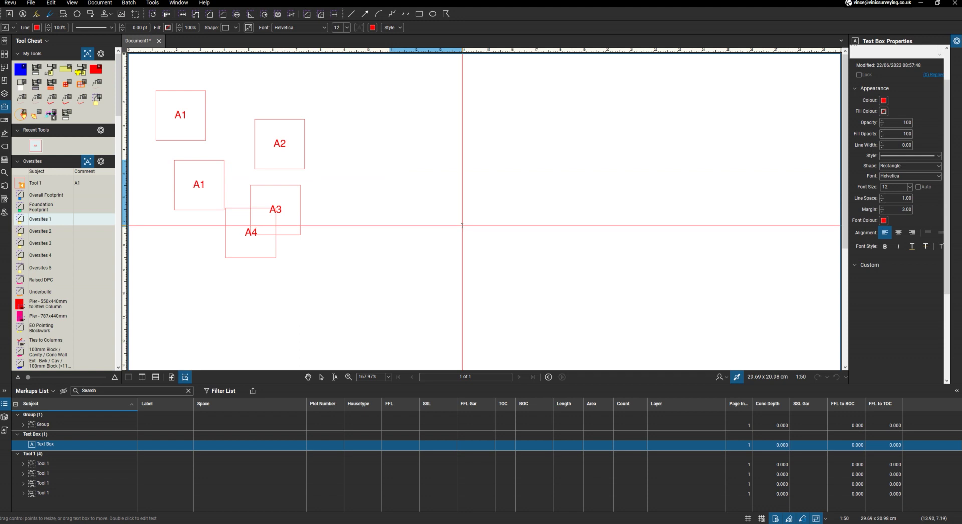
type("A")
key("BackSpace")
type("B1")
left_click(463, 226)
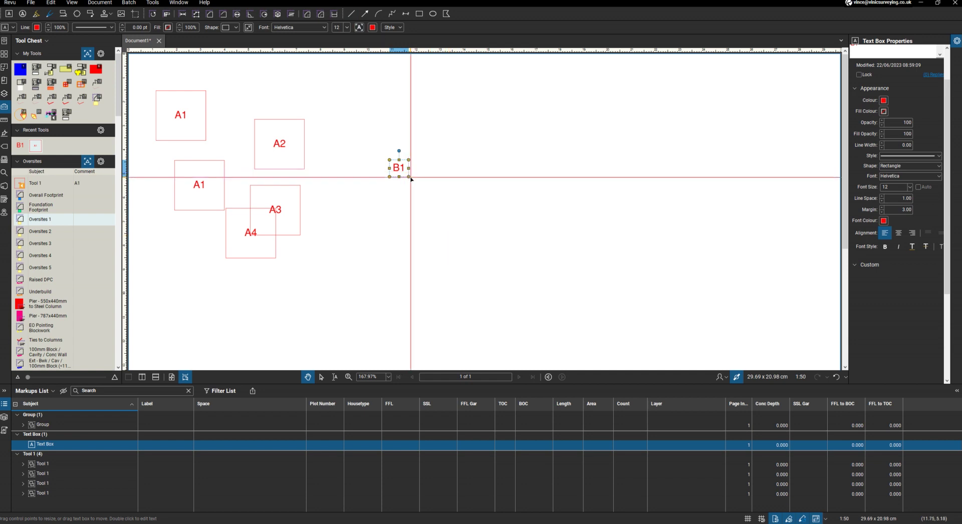
left_click_drag(411, 178, 440, 211)
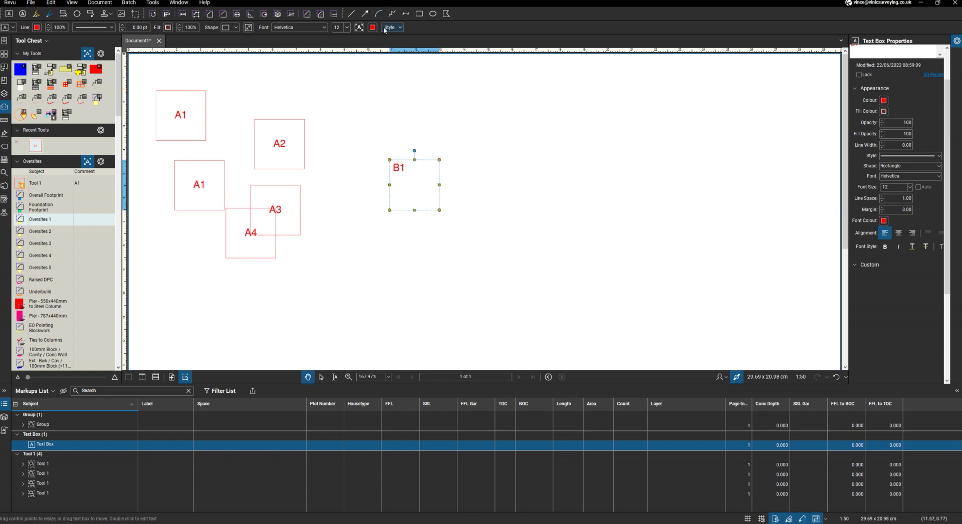
Centre the B1 text horizontally and vertically within its box.
left_click(392, 28)
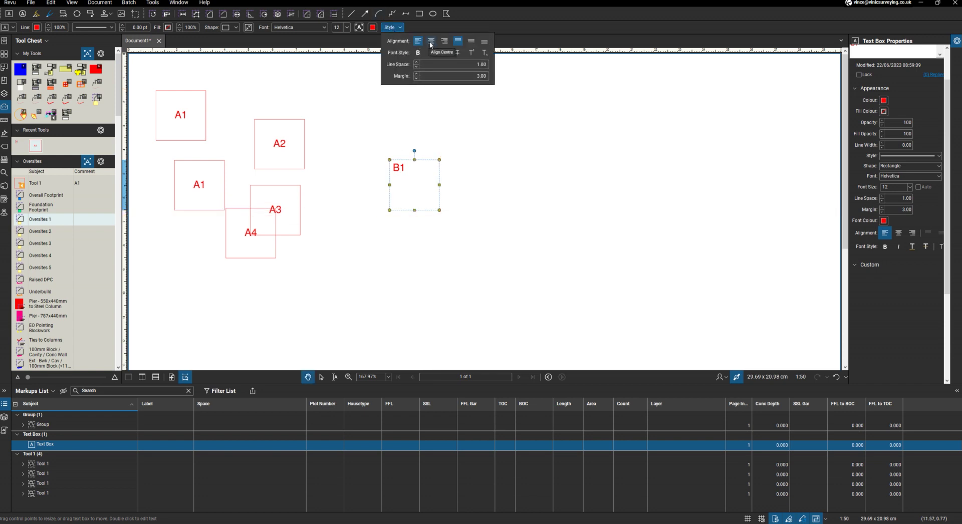
left_click(431, 42)
left_click(470, 41)
Set the B1 box's border line width to 1 pt.
left_click(133, 27)
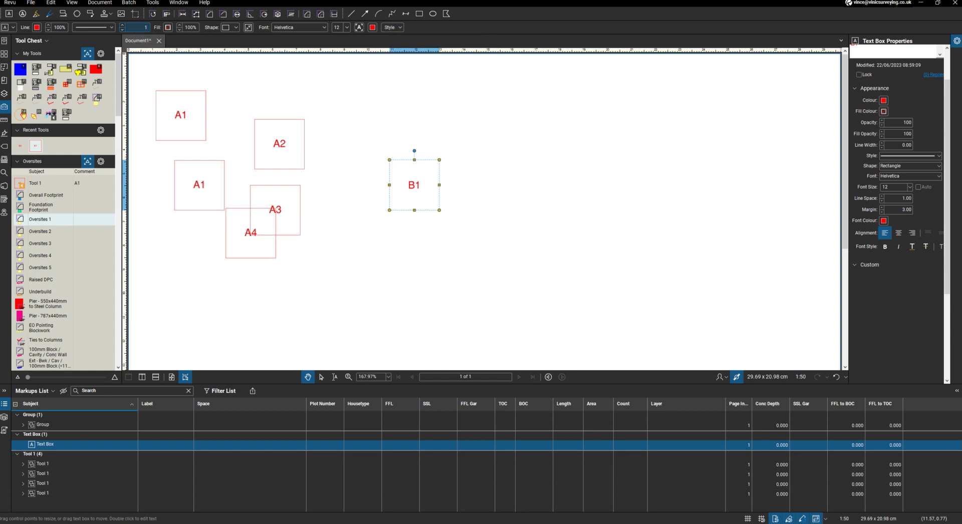
type("1")
key("Return")
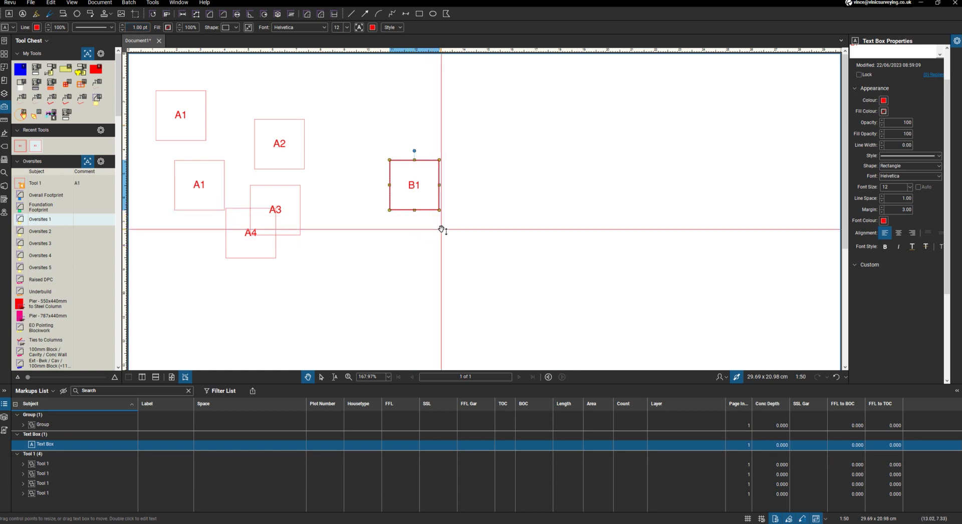
Deselect B1 and take its text box style from Recent Tools for the Oversites set.
left_click(441, 229)
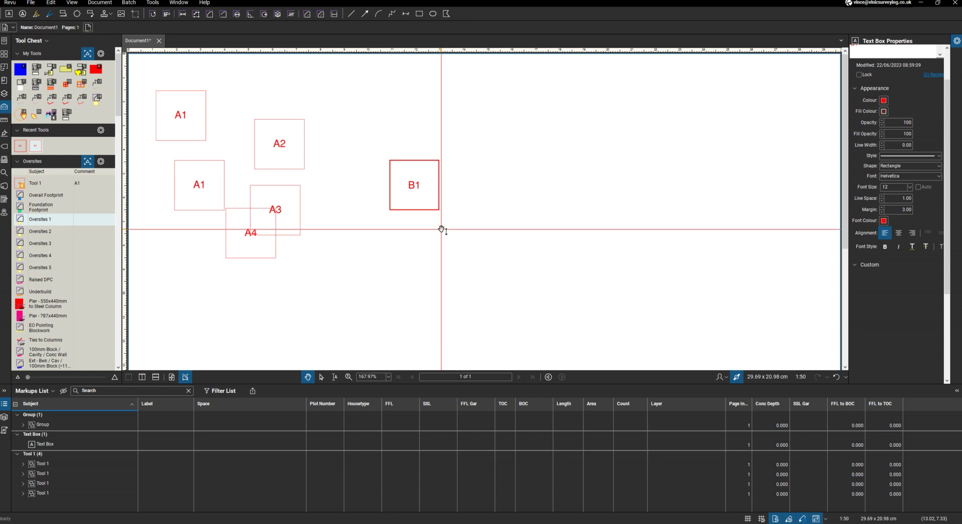
left_click(20, 145)
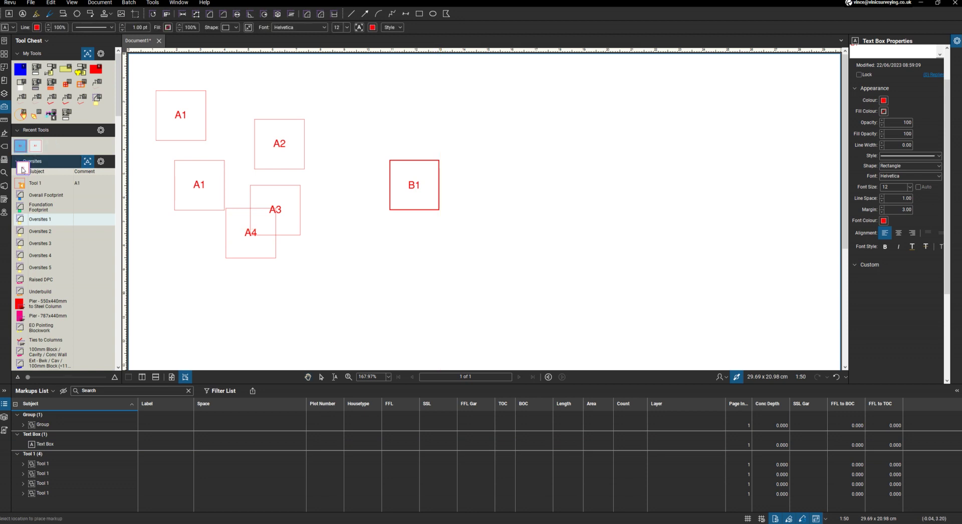
Open the Sequence Define settings for the Text Box B1 tool in Oversites.
left_click(19, 183)
right_click(20, 184)
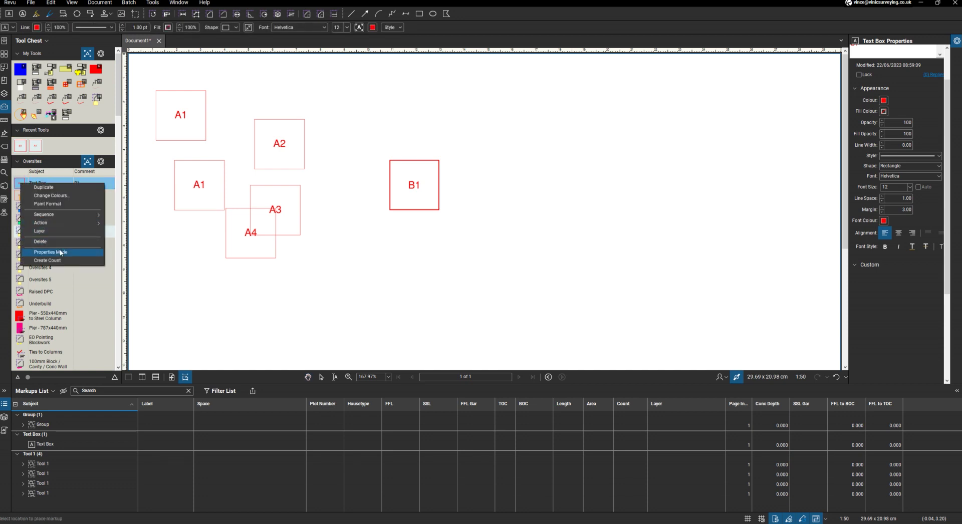
mouse_move(59, 211)
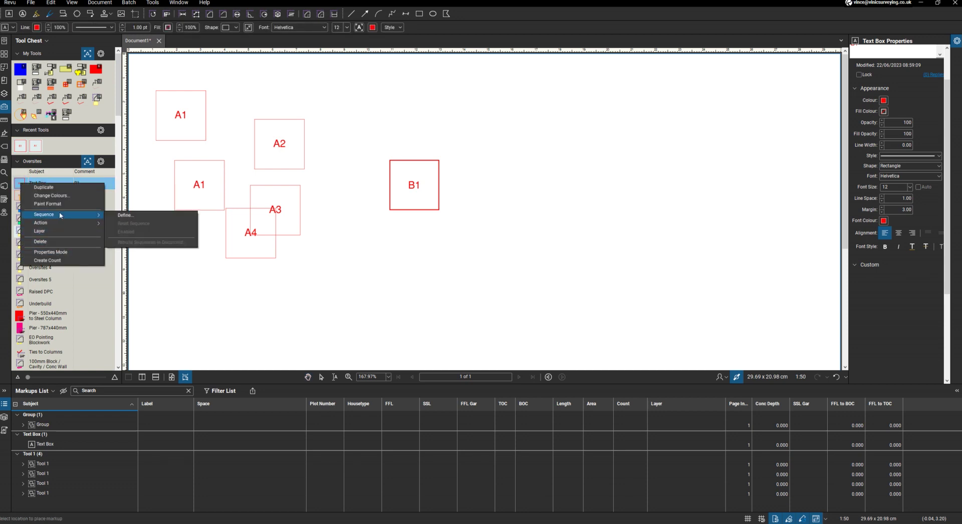
left_click(133, 215)
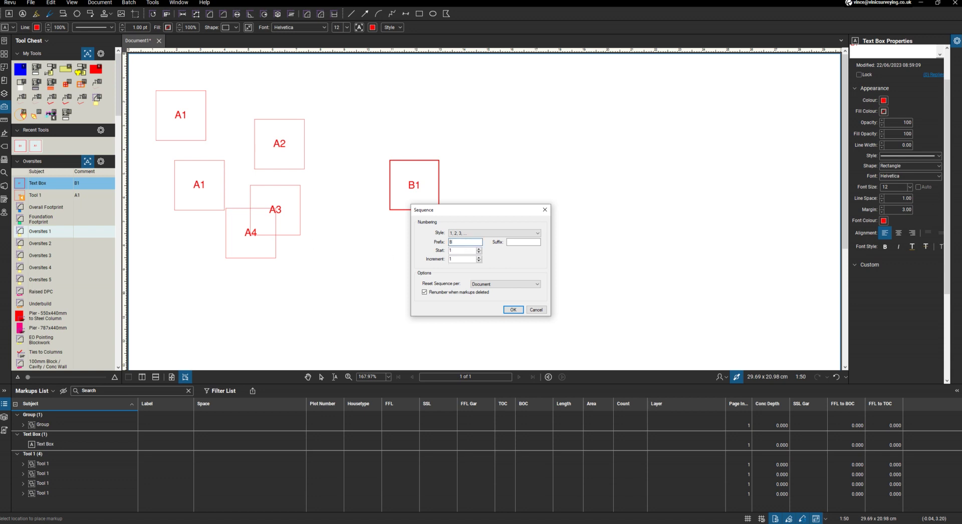
Confirm the B-prefix sequence and place numbered B boxes up to B4 on the page.
left_click(513, 310)
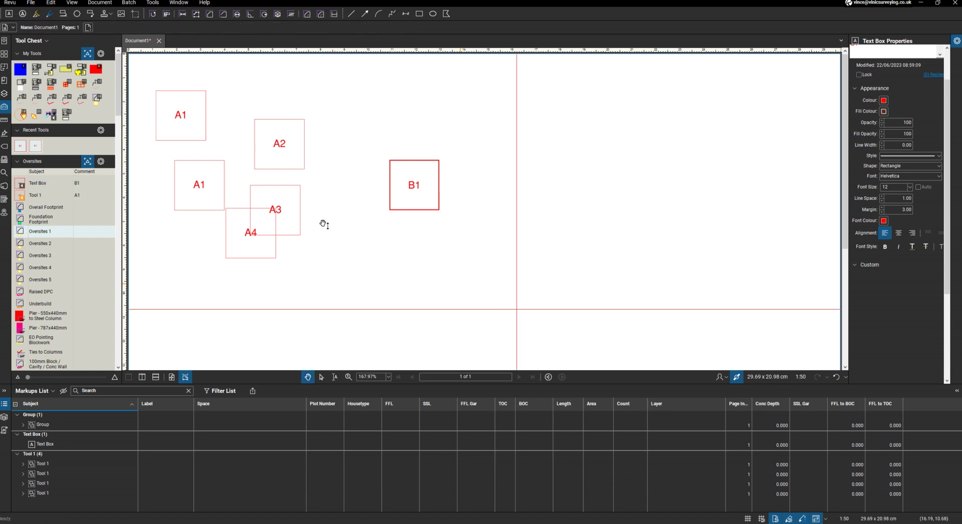
left_click(50, 186)
left_click(442, 130)
left_click(492, 181)
left_click(505, 244)
left_click(503, 246)
left_click(422, 289)
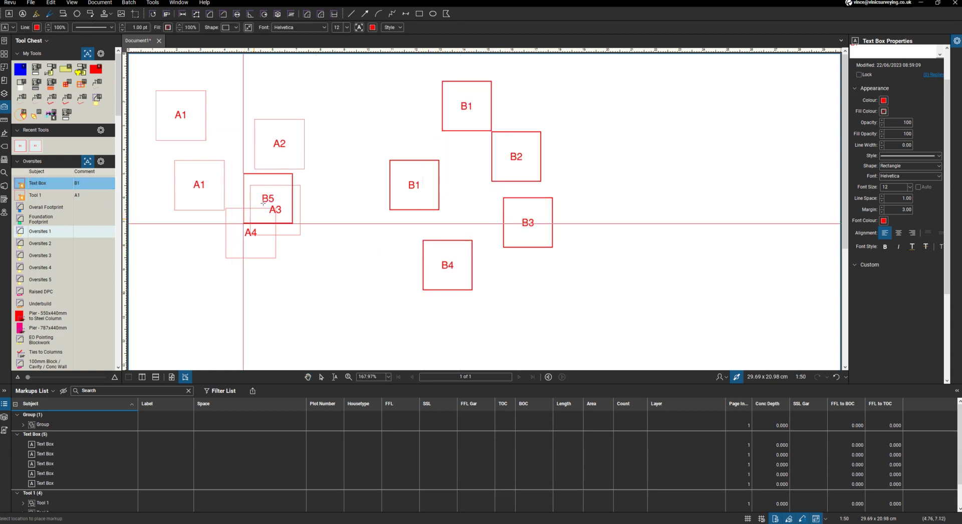
key("Escape")
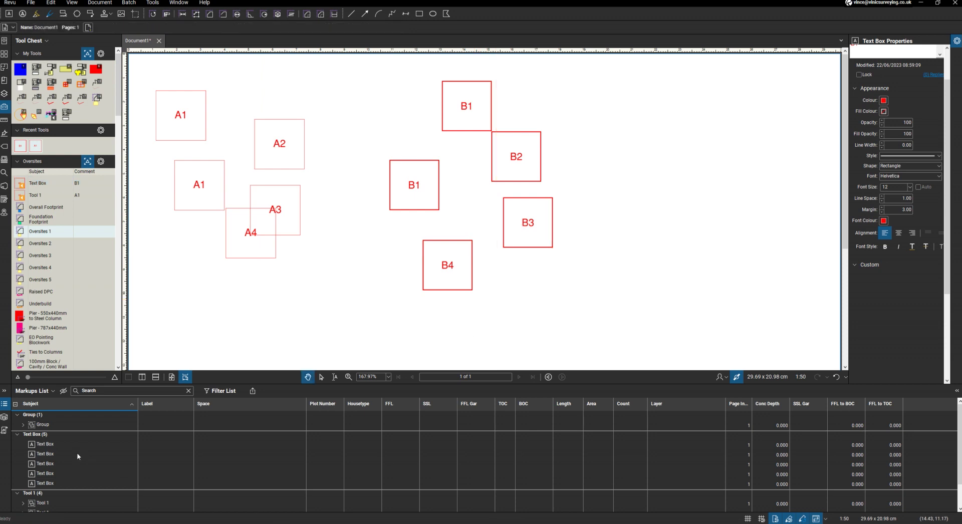
Rename the B text box tool to 'Tool 2'.
left_click(37, 186)
left_click(46, 183)
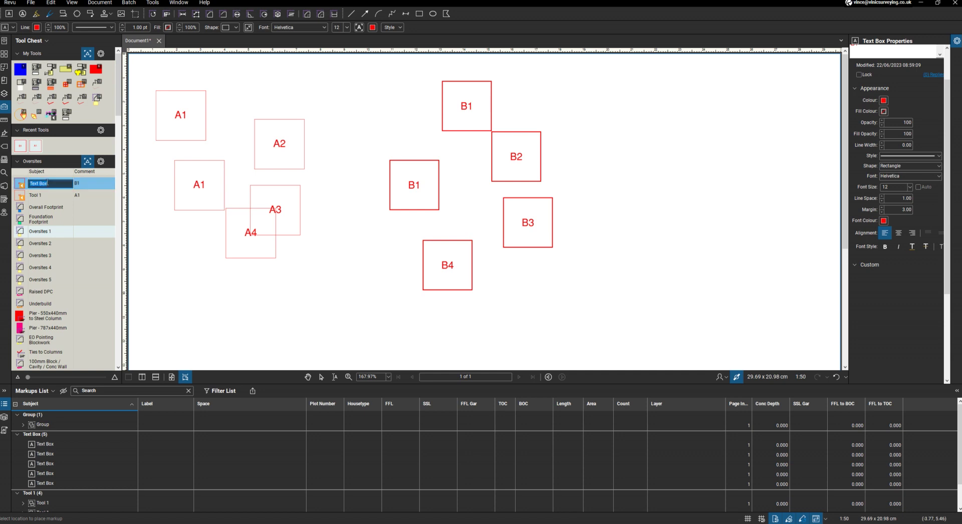
type("Tool 2")
key("Return")
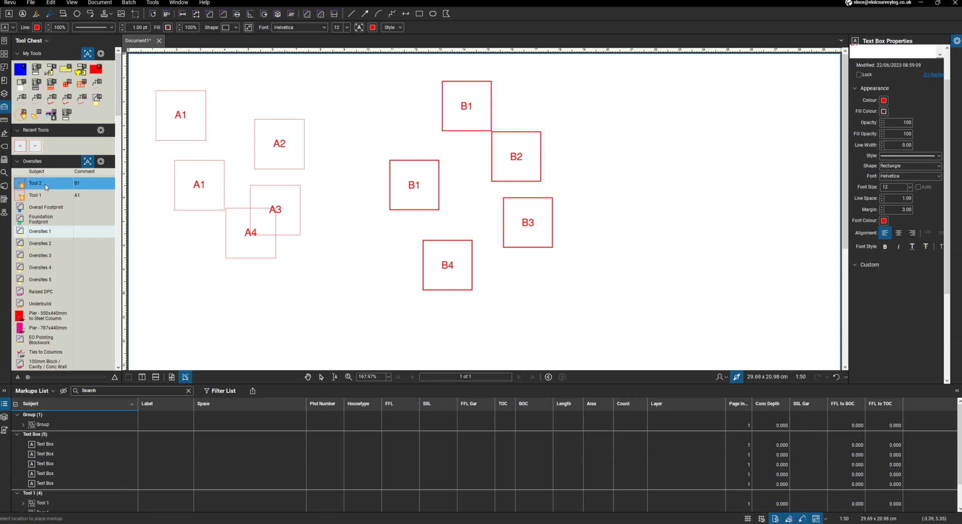
left_click(46, 184)
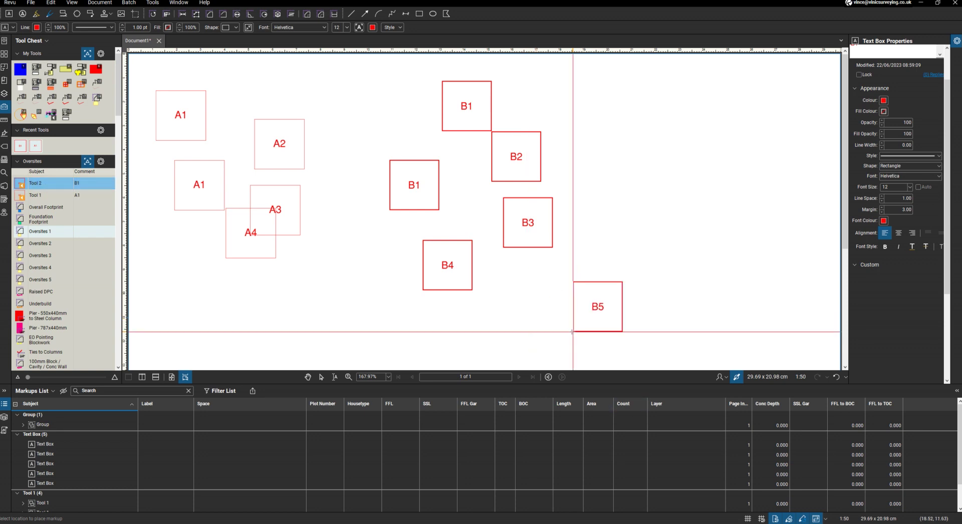
key("Escape")
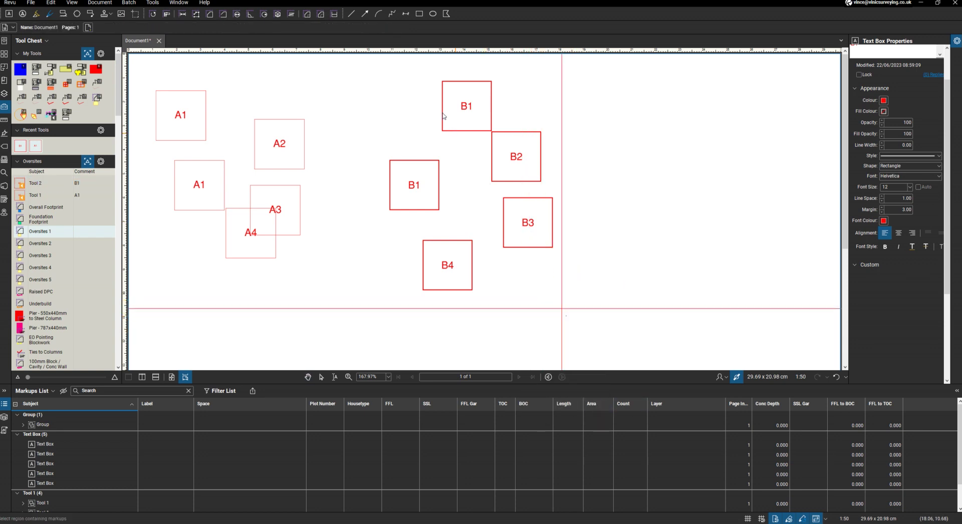
Delete the five old B boxes and place a fresh B1–B4 set using Tool 2.
left_click_drag(565, 316, 371, 79)
key("Delete")
left_click(36, 183)
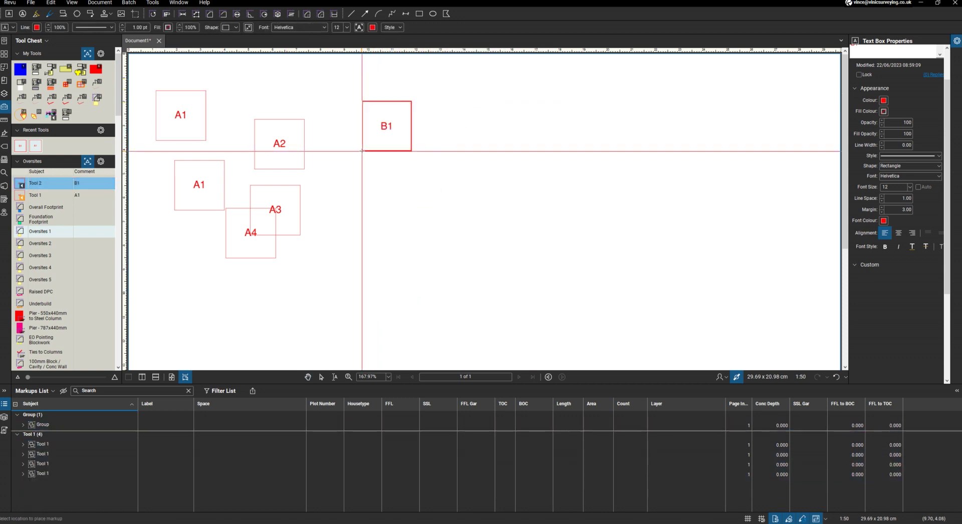
left_click(362, 150)
left_click(440, 223)
left_click(365, 275)
left_click(495, 275)
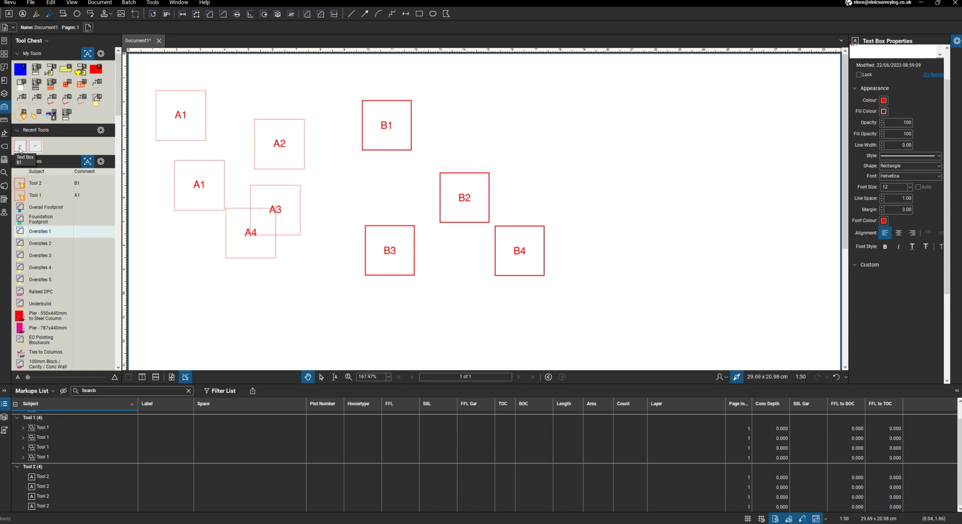
Place another B1 text box from Recent Tools on the right of the page.
left_click(20, 145)
left_click(551, 167)
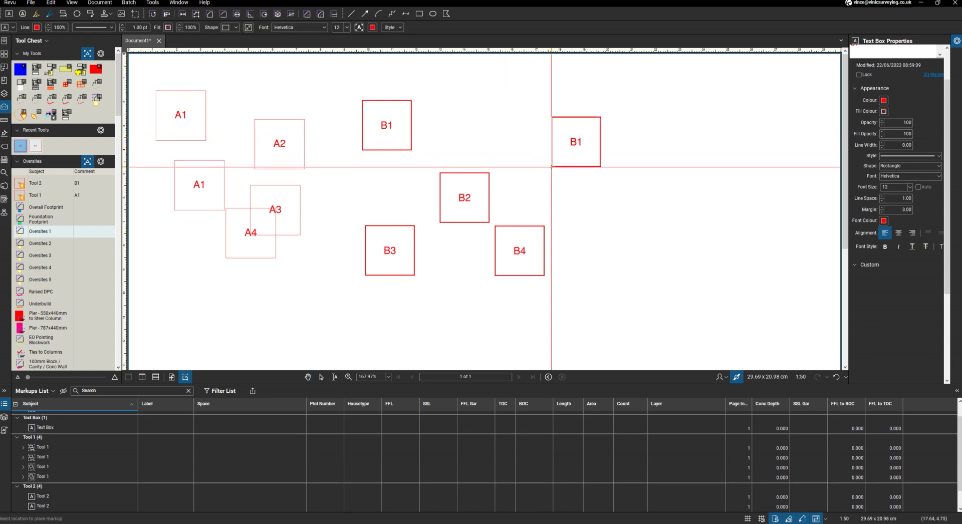
left_click(588, 146)
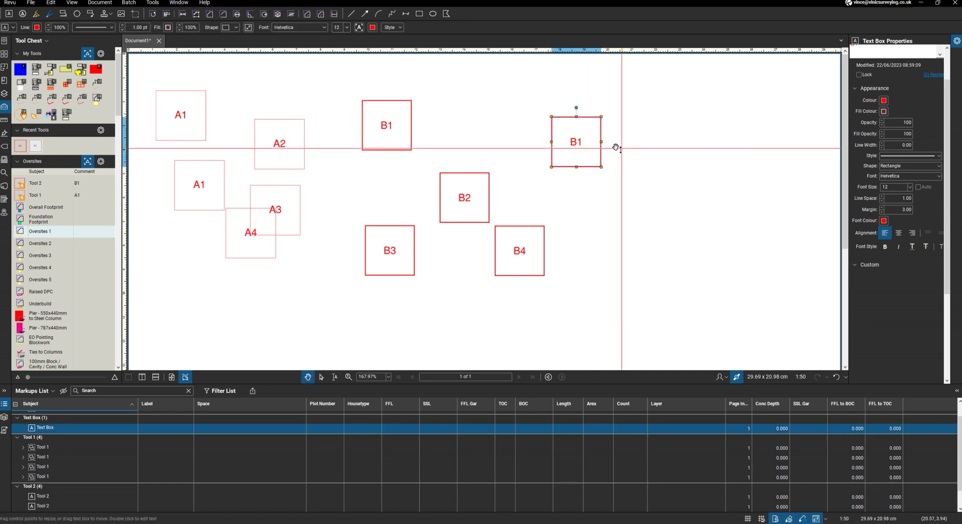
Align the B1 text to the top, set the margin to 10, and make the box a circle.
left_click(387, 28)
left_click(458, 42)
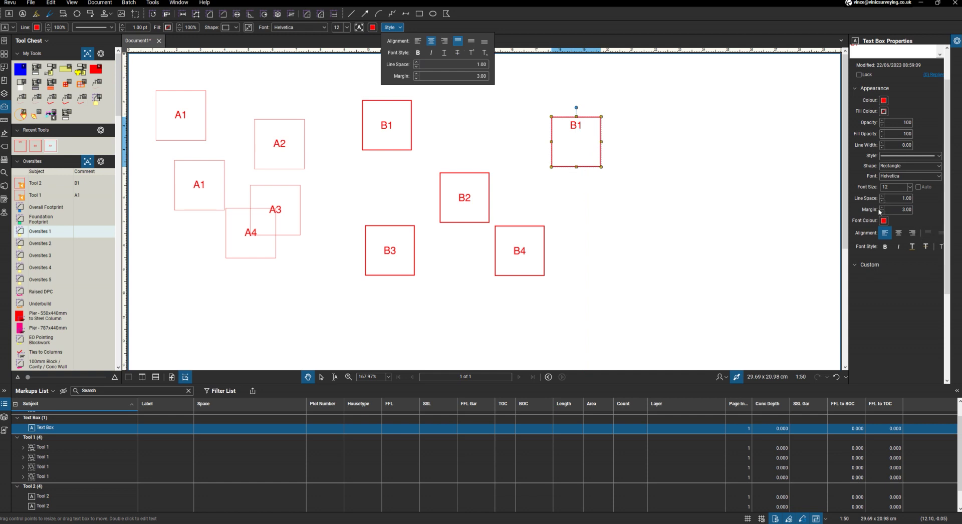
left_click(906, 210)
key("Return")
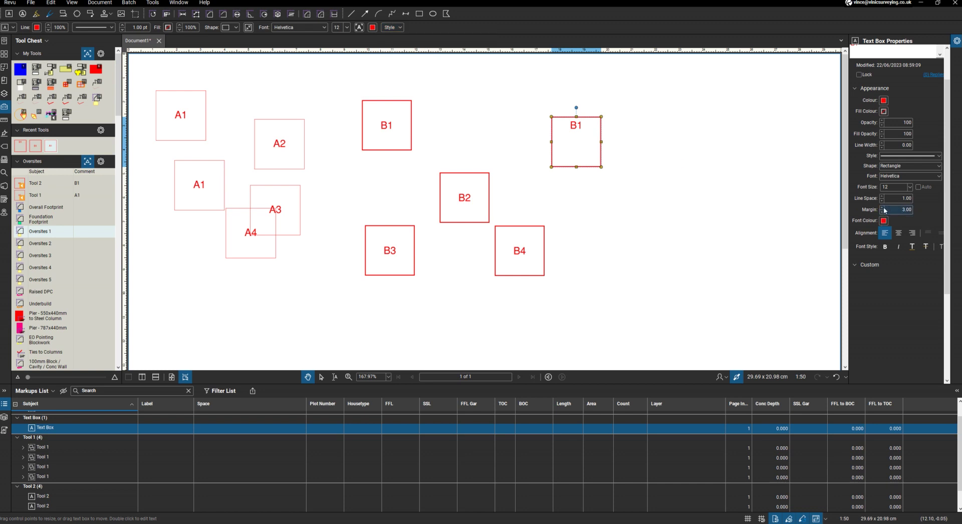
left_click(882, 208)
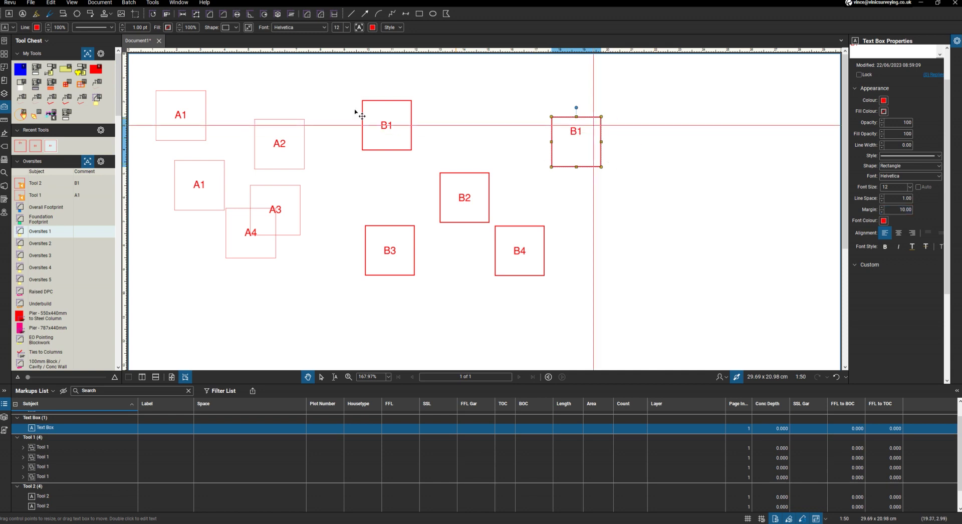
left_click(235, 27)
left_click(234, 47)
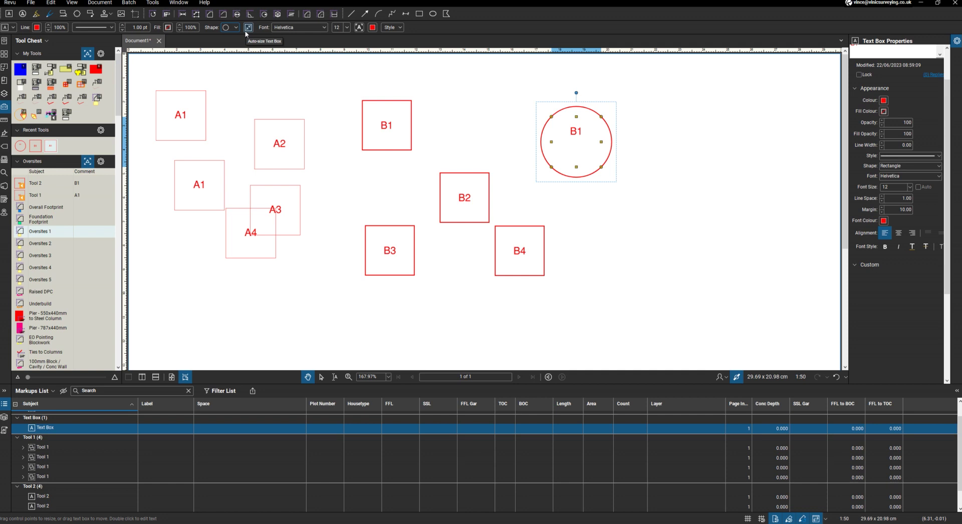
Fill the B1 circle with yellow and pick up its style from Recent Tools.
left_click(168, 29)
left_click(177, 37)
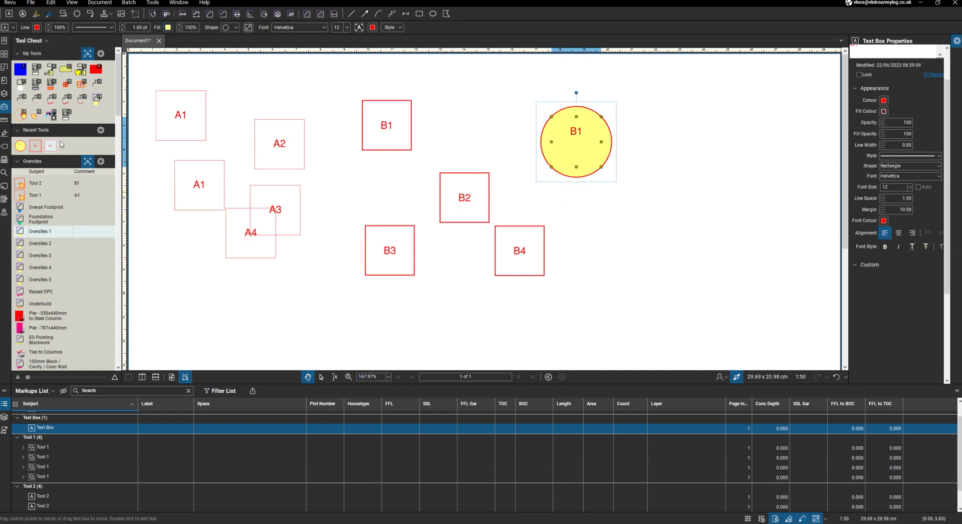
left_click(20, 147)
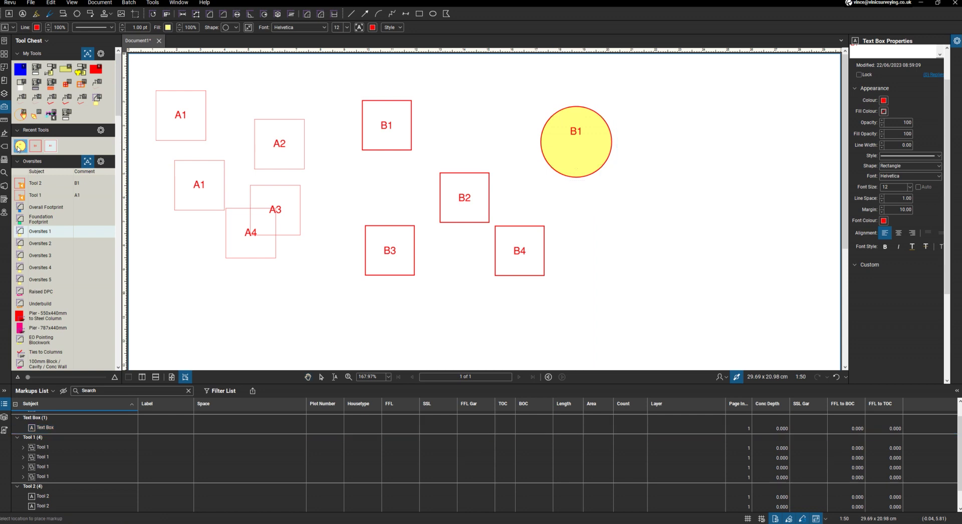
Save the yellow circle as an Oversites tool with sequence prefix C.
left_click_drag(19, 148, 26, 188)
right_click(26, 187)
left_click(120, 219)
left_click(473, 243)
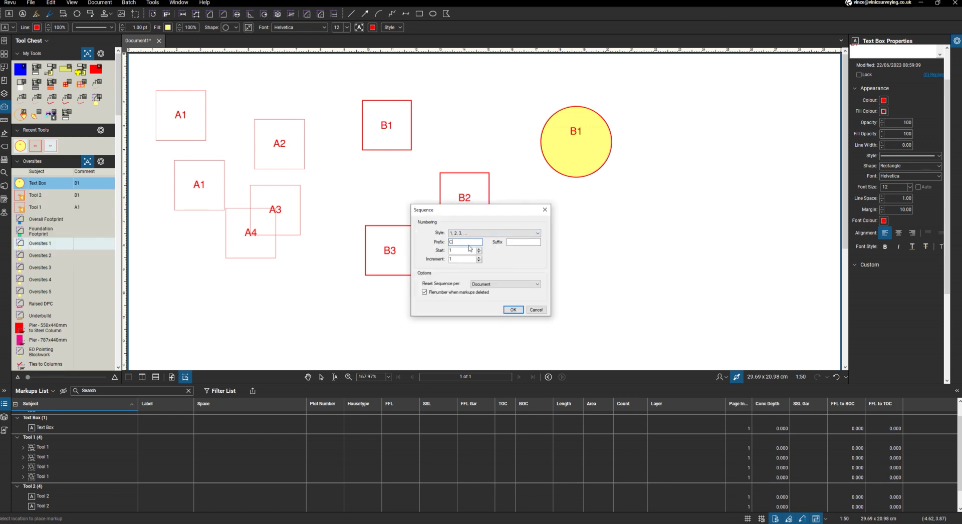
type("C")
left_click(513, 309)
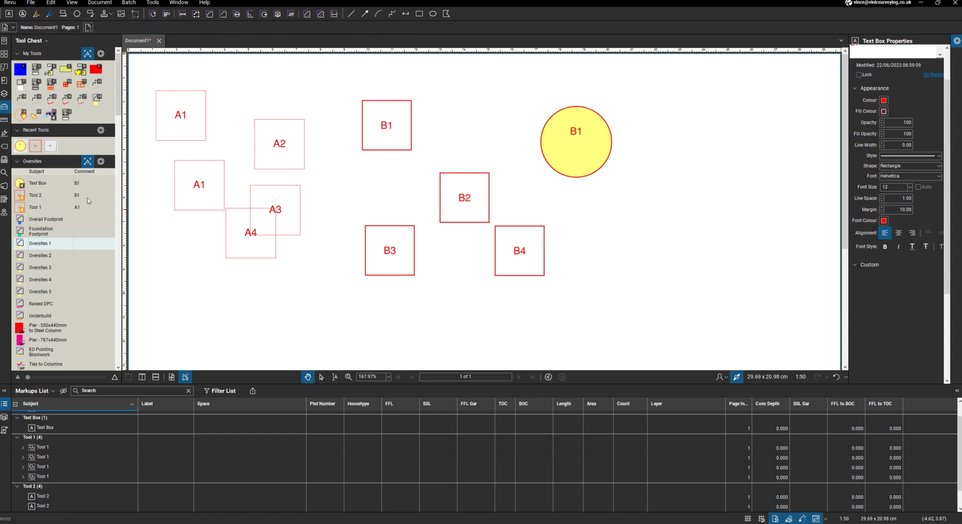
Place numbered yellow circles C1 and C2 on the right of the page.
left_click(30, 183)
left_click(659, 274)
left_click(671, 178)
left_click(502, 294)
Place circle C3 just below B4, stop the tool, and select the B1 circle in the Markups List.
left_click(524, 343)
key("Escape")
scroll(153, 471, "down", 2)
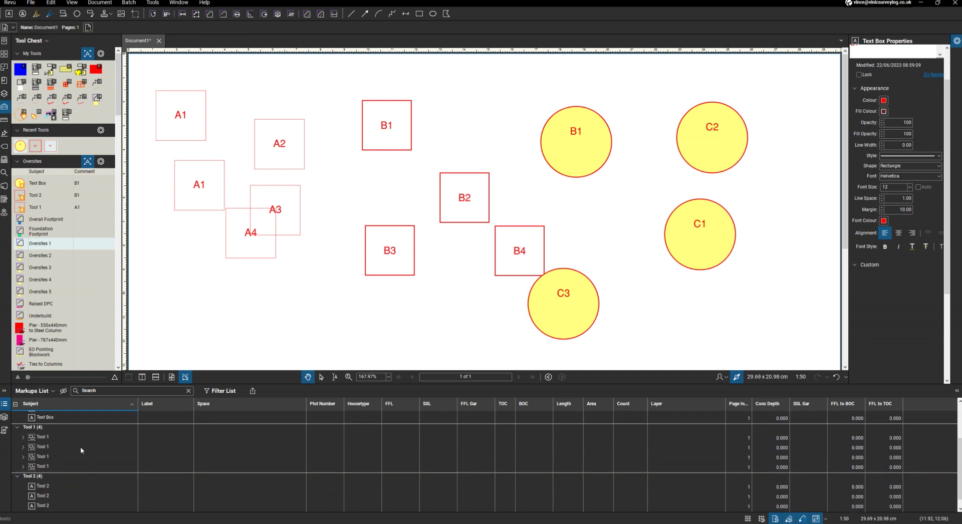
scroll(69, 470, "up", 3)
left_click(52, 444)
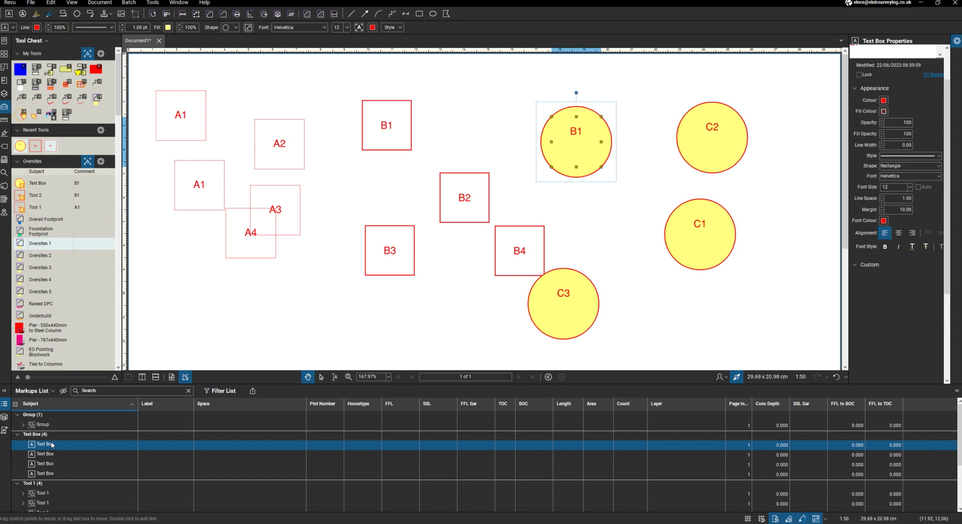